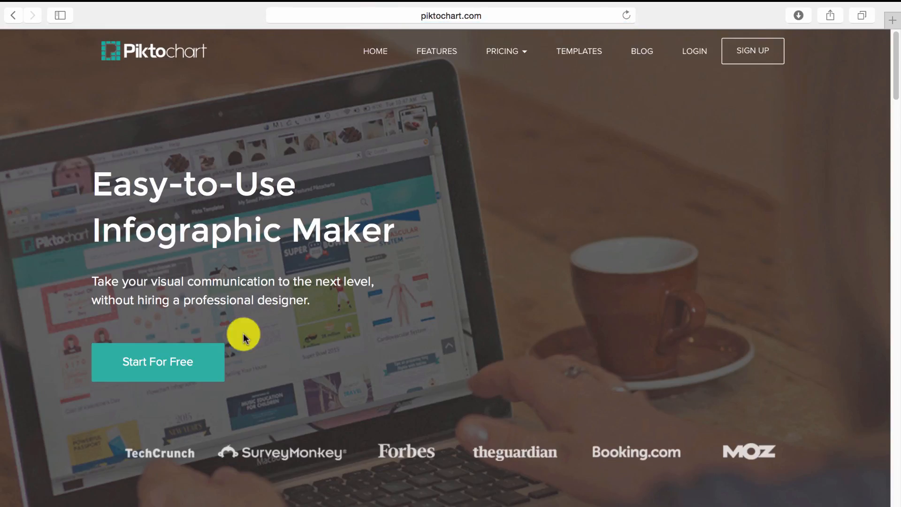
- Sign up for a free Piktochart account and scroll down through the infographic templates
{"action": "left_click", "coordinate": [182, 360]}
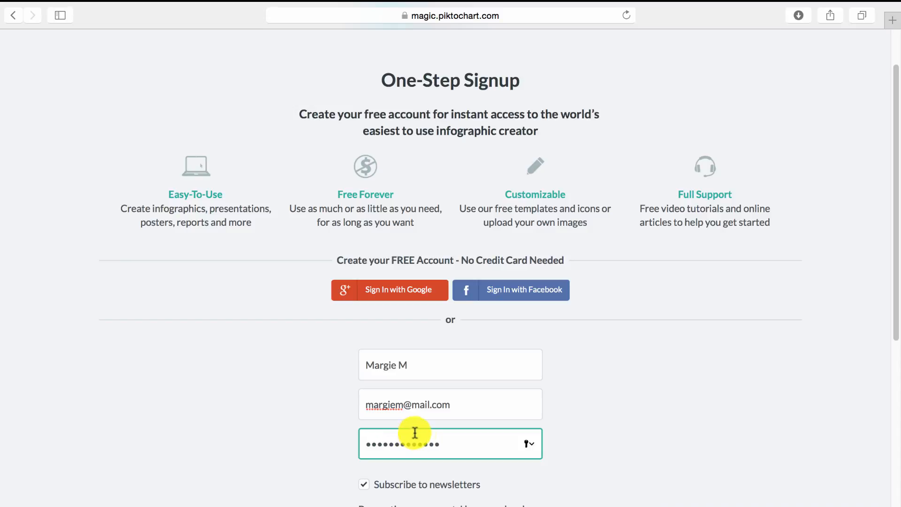
{"action": "scroll", "coordinate": [893, 328], "scroll_direction": "down", "scroll_amount": 5}
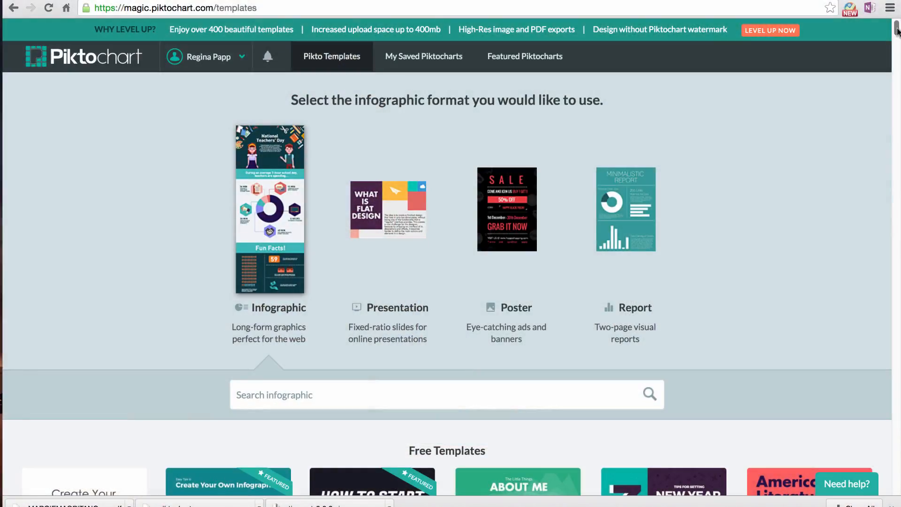
{"action": "left_click_drag", "start_coordinate": [898, 30], "coordinate": [898, 45]}
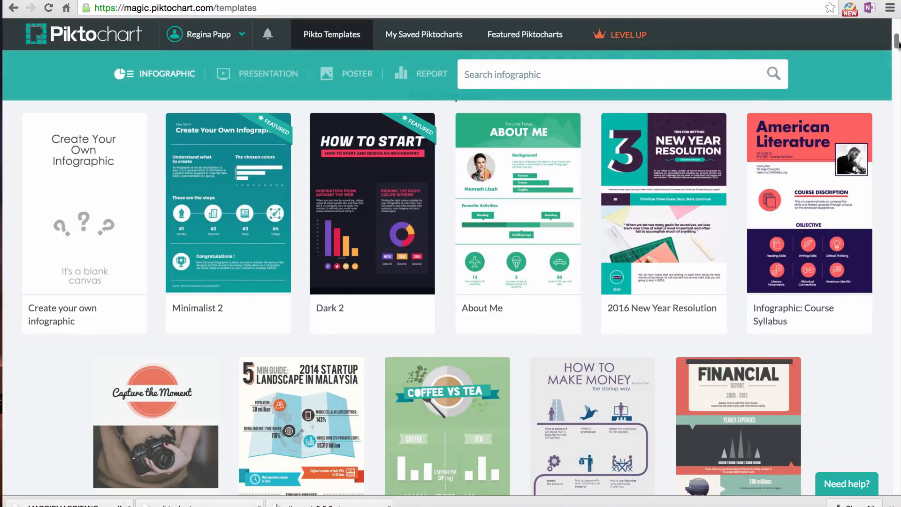
- Bring up the Create option on the blank 'Create your own infographic' canvas card
{"action": "mouse_move", "coordinate": [120, 181]}
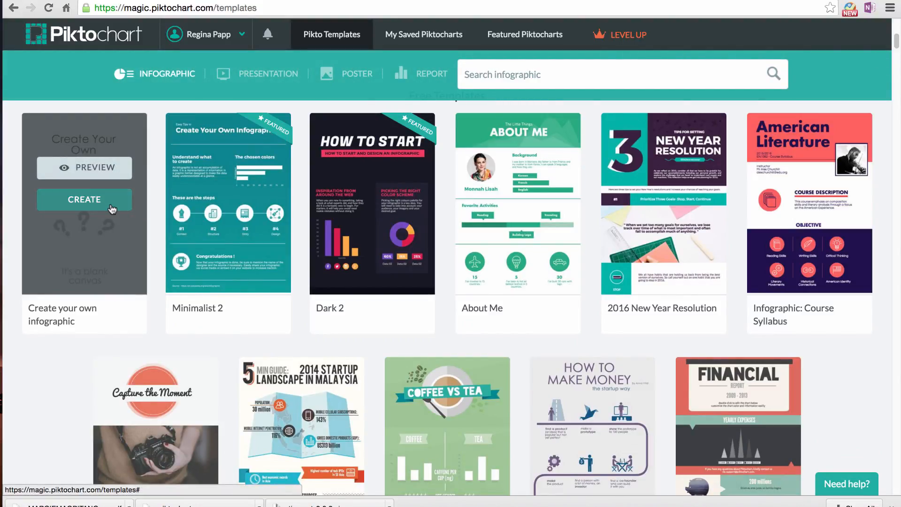
{"action": "mouse_move", "coordinate": [239, 208]}
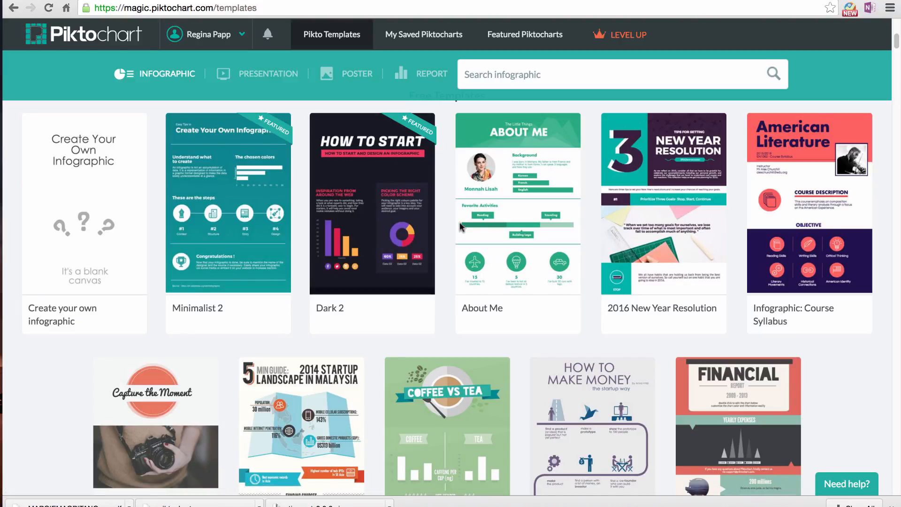
{"action": "mouse_move", "coordinate": [525, 224]}
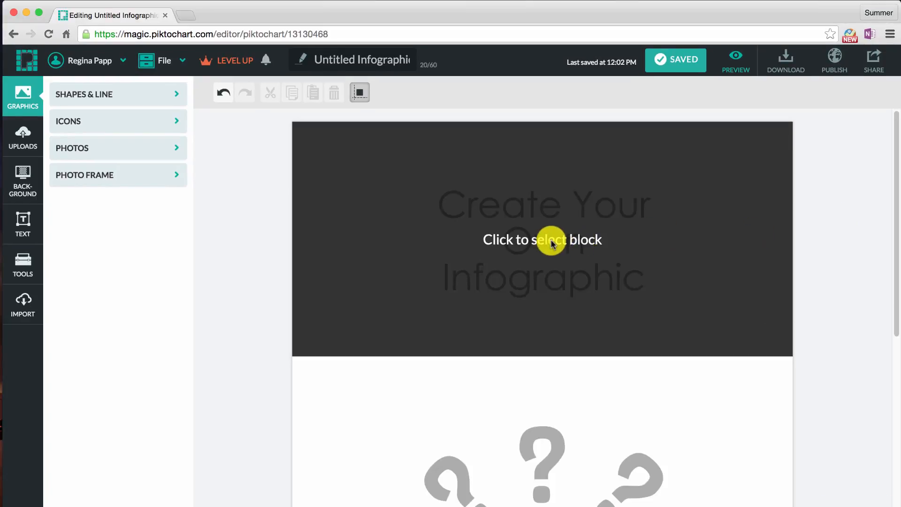
- Replace the placeholder heading with the author's full name in capital letters
{"action": "left_click", "coordinate": [552, 241]}
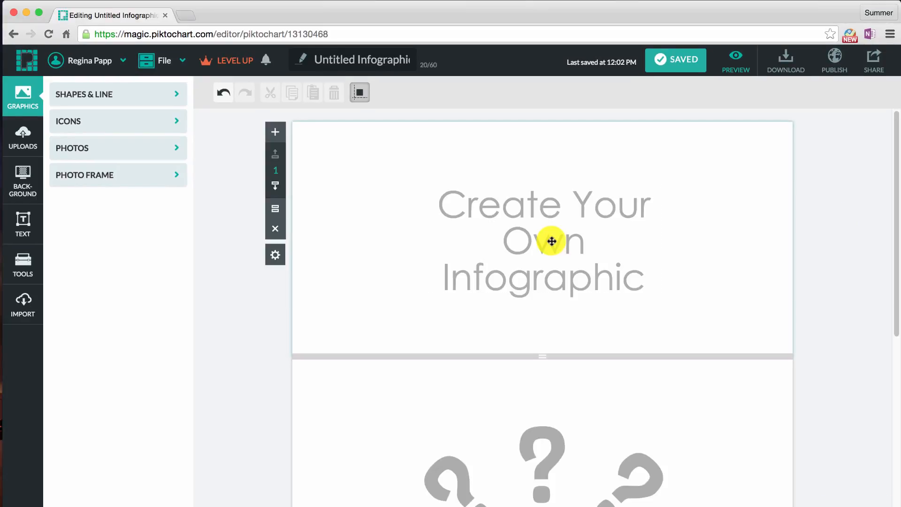
{"action": "left_click", "coordinate": [521, 228]}
{"action": "double_click", "coordinate": [522, 228]}
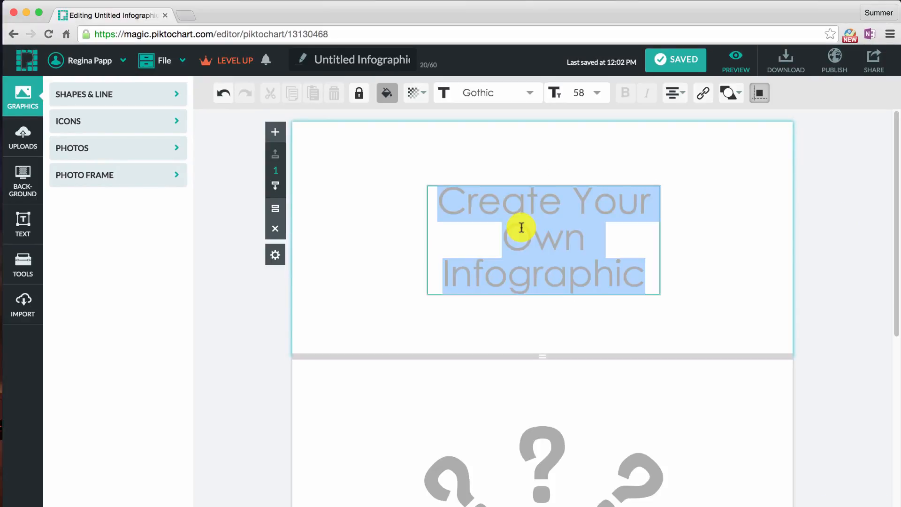
{"action": "key", "text": "BackSpace"}
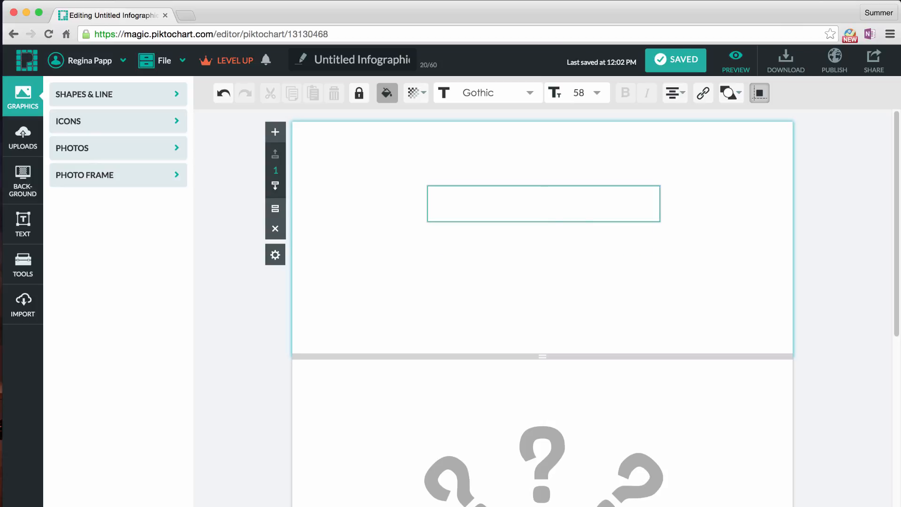
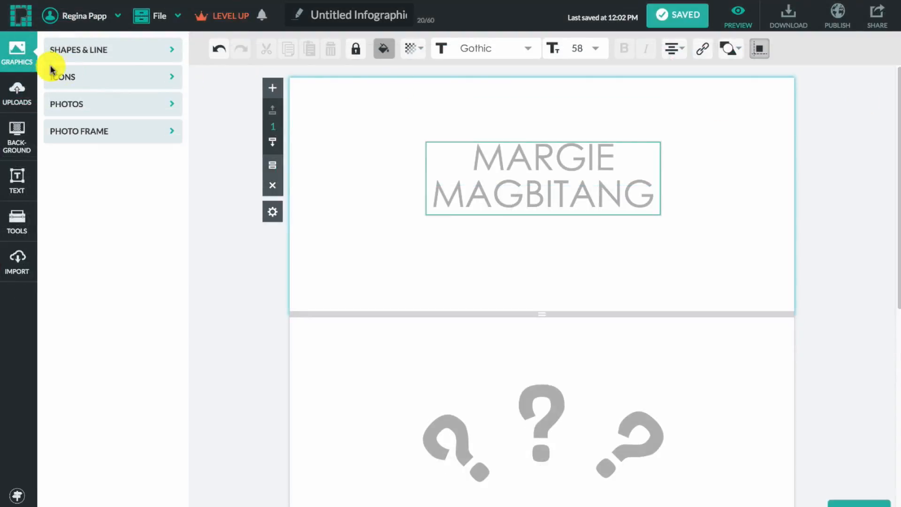
{"action": "left_click", "coordinate": [17, 97]}
{"action": "left_click", "coordinate": [17, 137]}
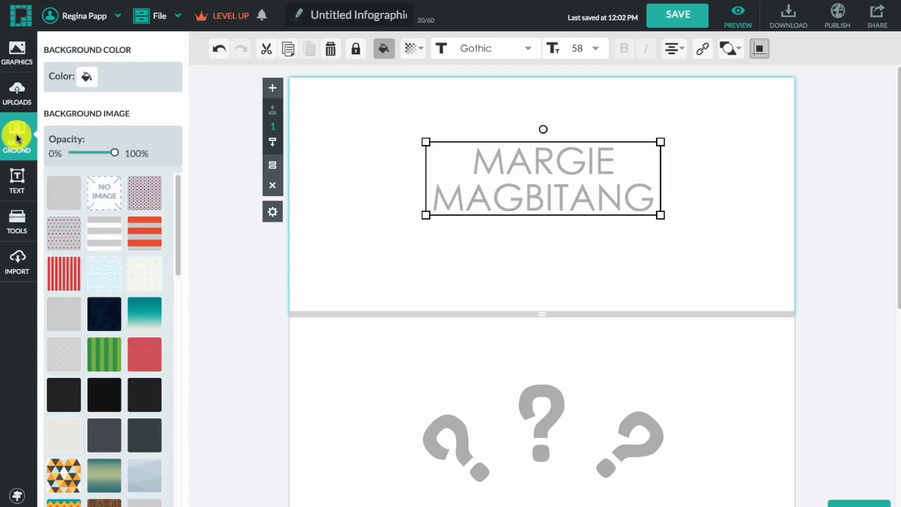
{"action": "left_click", "coordinate": [16, 181]}
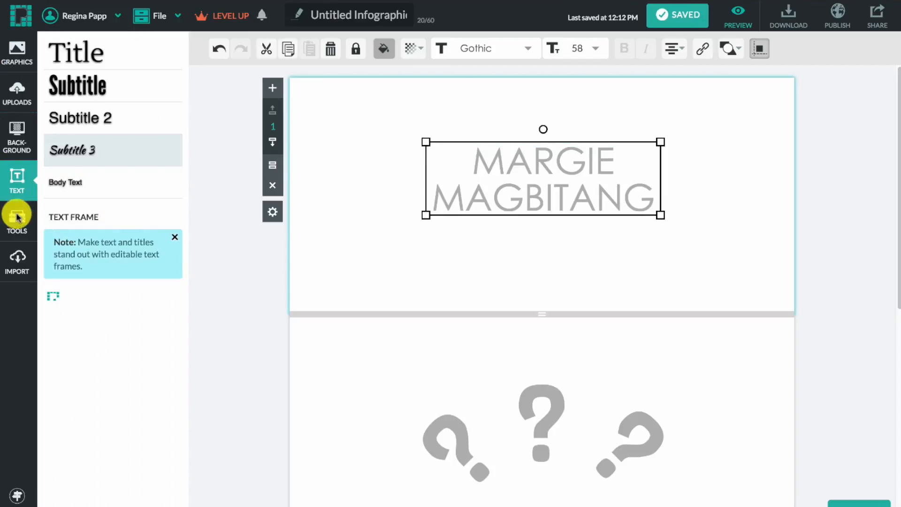
{"action": "left_click", "coordinate": [18, 229]}
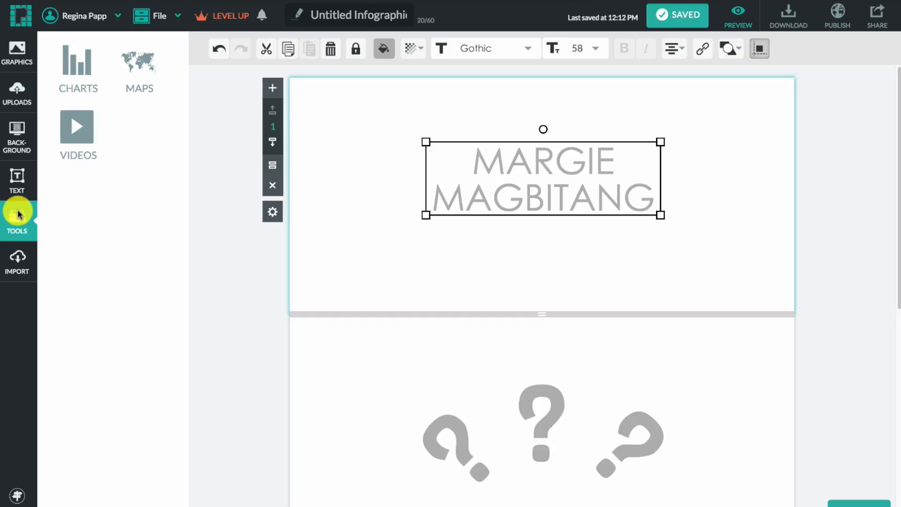
{"action": "left_click", "coordinate": [19, 56]}
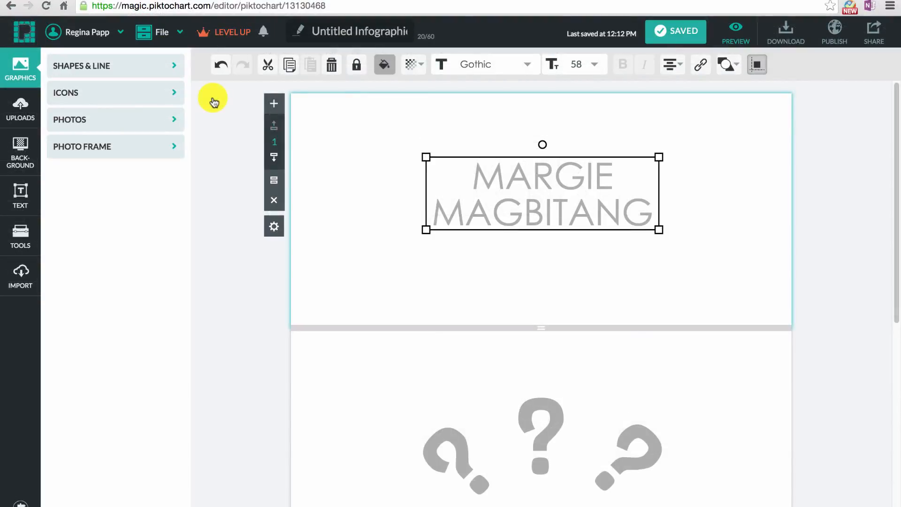
- Search the icons for 'Banner', add the pink ribbon, and enlarge it across the name
{"action": "left_click", "coordinate": [135, 95]}
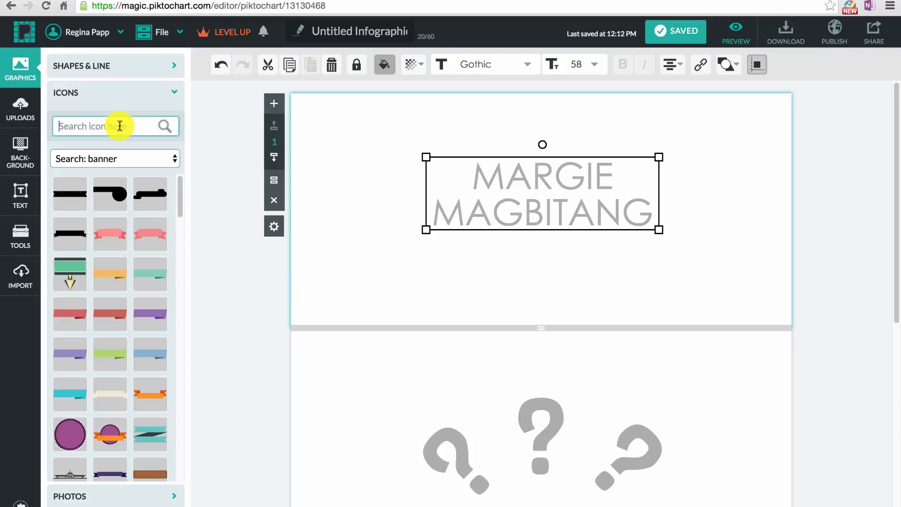
{"action": "type", "text": "banner"}
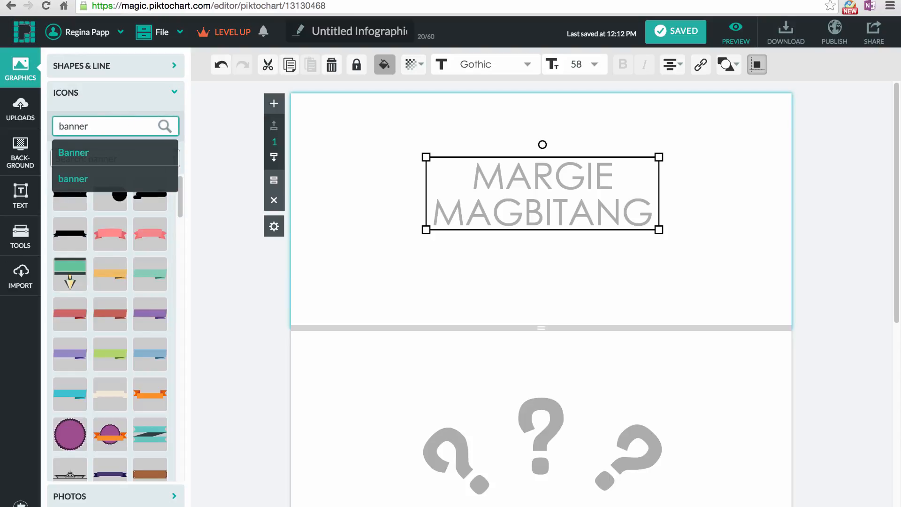
{"action": "key", "text": "Down"}
{"action": "key", "text": "Return"}
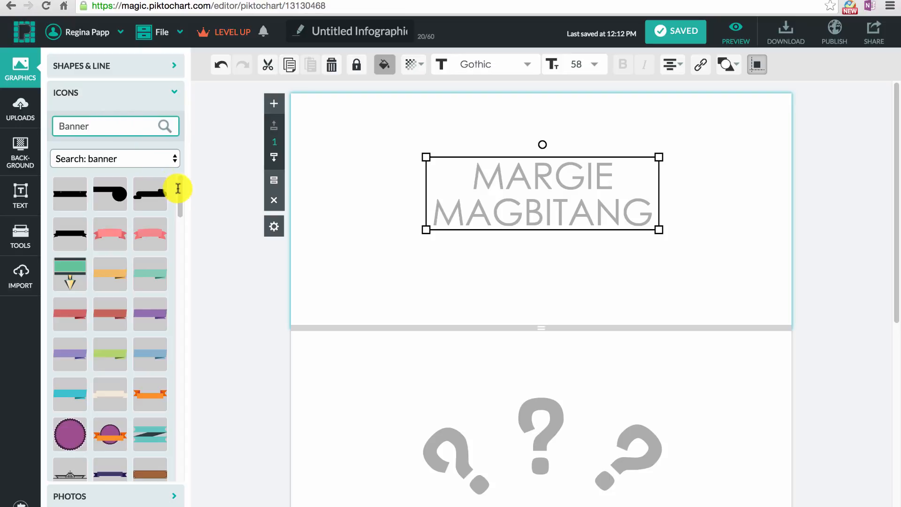
{"action": "left_click_drag", "start_coordinate": [178, 190], "coordinate": [182, 283]}
{"action": "left_click", "coordinate": [144, 234]}
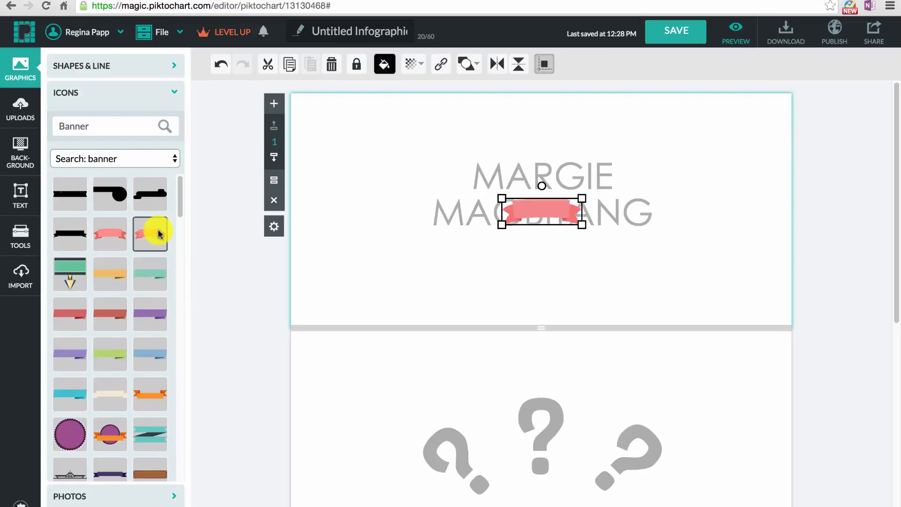
{"action": "mouse_move", "coordinate": [583, 224]}
{"action": "left_mouse_down"}
{"action": "mouse_move", "coordinate": [734, 280]}
{"action": "mouse_move", "coordinate": [652, 242]}
{"action": "mouse_move", "coordinate": [578, 238]}
{"action": "left_mouse_up"}
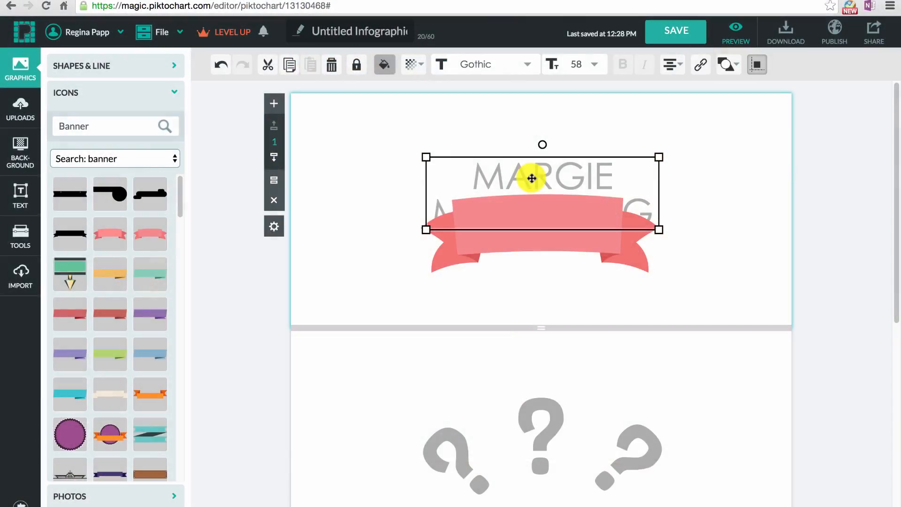
- Bring the name text in front of the ribbon, then enlarge and centre the ribbon behind it
{"action": "left_click", "coordinate": [727, 65]}
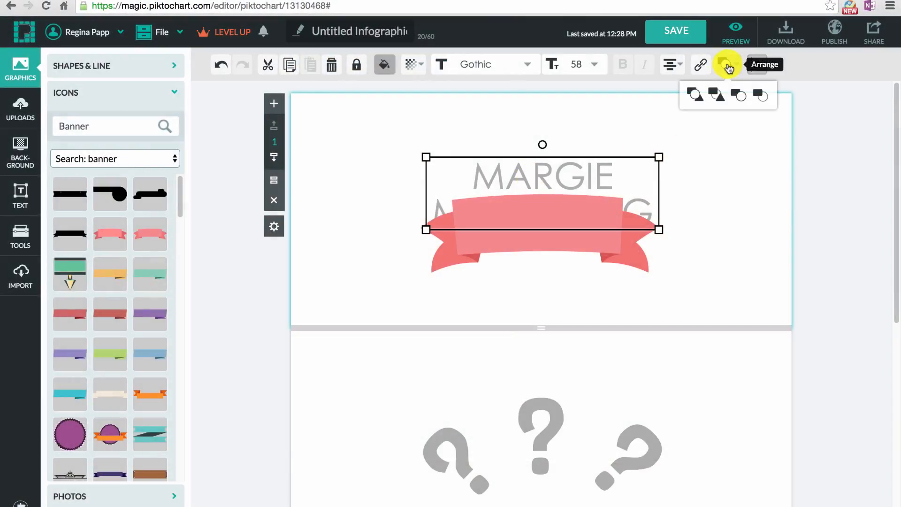
{"action": "left_click", "coordinate": [693, 98]}
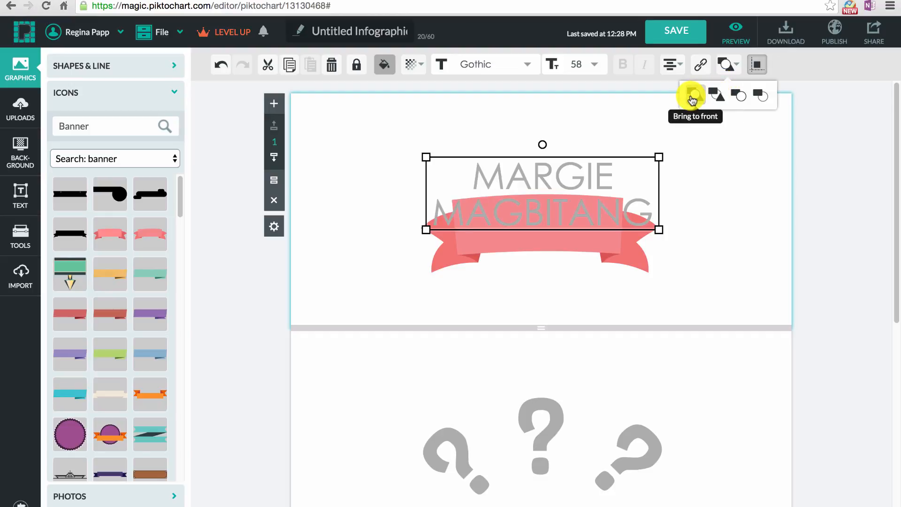
{"action": "left_click", "coordinate": [630, 255]}
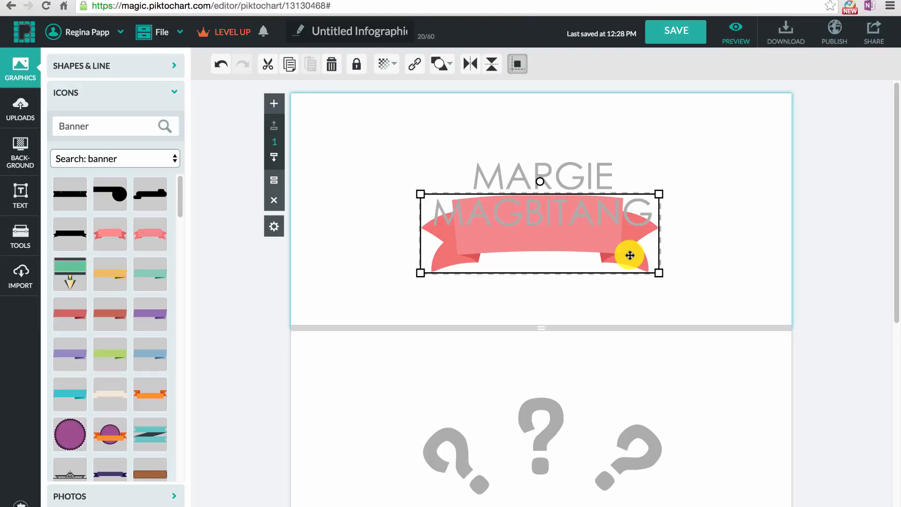
{"action": "left_click_drag", "start_coordinate": [659, 275], "coordinate": [763, 300]}
{"action": "left_click_drag", "start_coordinate": [643, 263], "coordinate": [603, 230]}
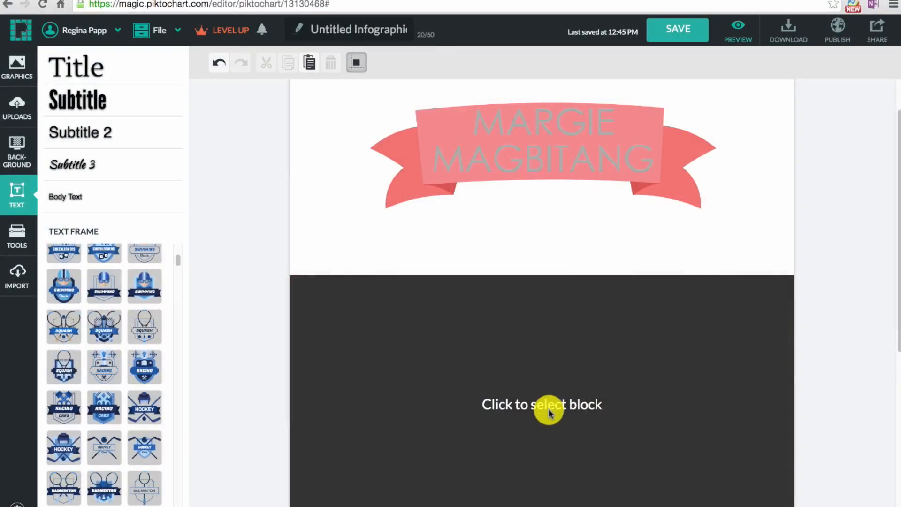
- Add a subtitle to the second block and retype it as 'Skills'
{"action": "left_click", "coordinate": [549, 412]}
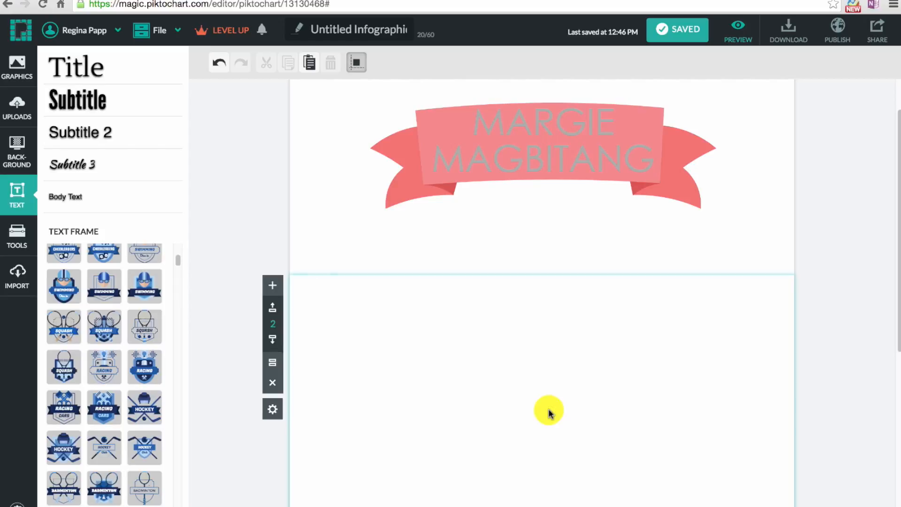
{"action": "left_click", "coordinate": [82, 108]}
{"action": "left_click", "coordinate": [634, 387]}
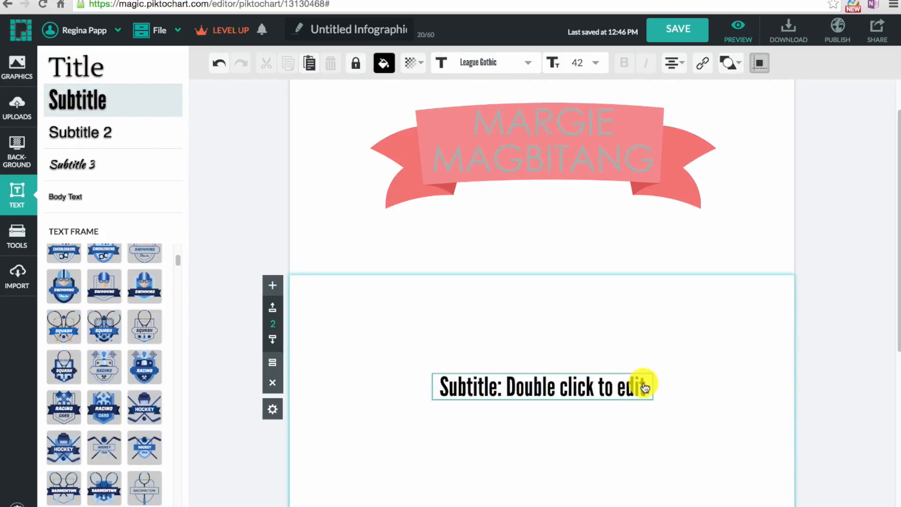
{"action": "left_click_drag", "start_coordinate": [644, 386], "coordinate": [416, 384]}
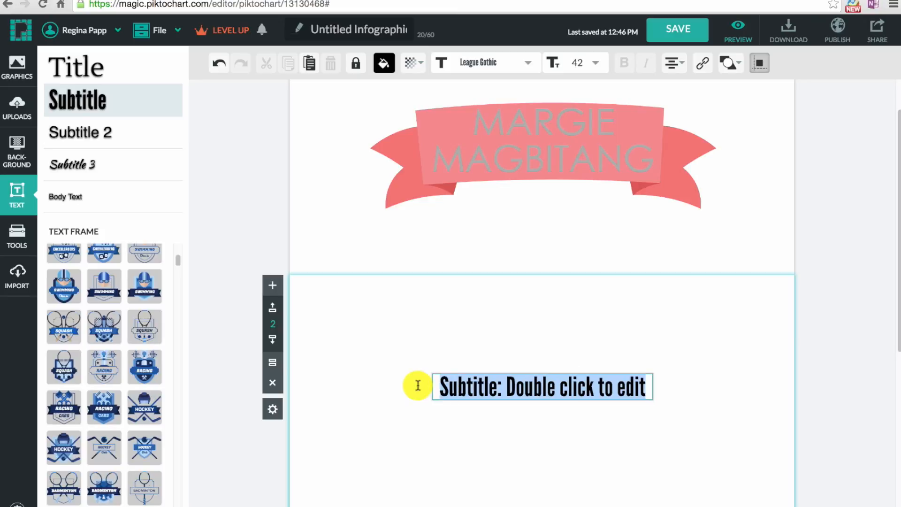
{"action": "type", "text": "Skills"}
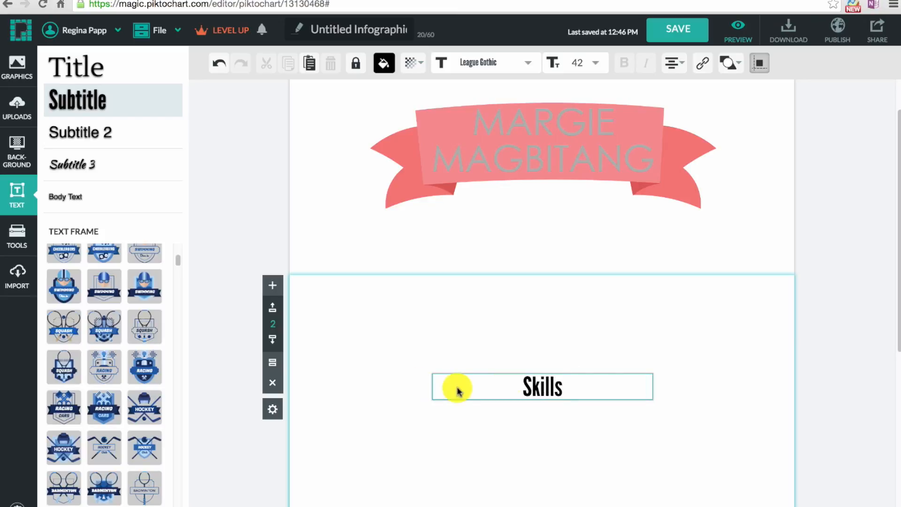
{"action": "left_click_drag", "start_coordinate": [563, 382], "coordinate": [526, 381]}
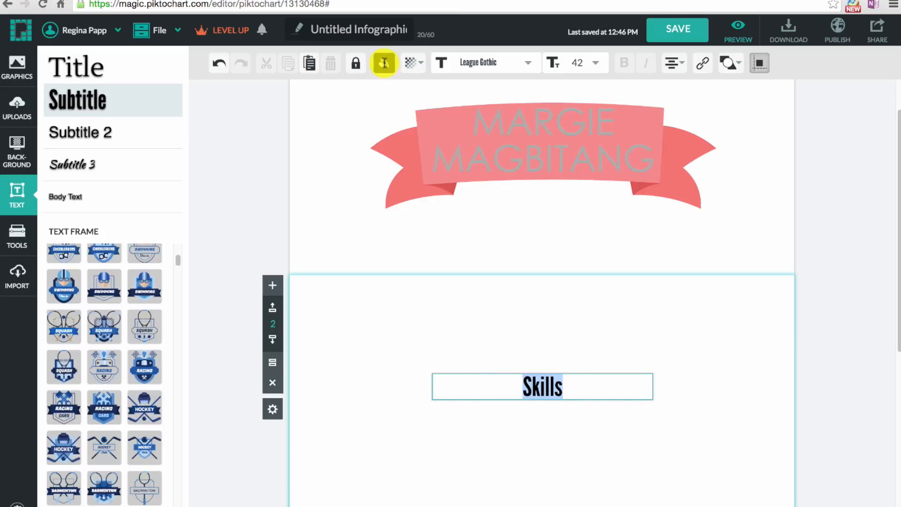
- Style 'Skills' dark blue #1C5D99 in Limelight size 52, widen it, and move it near the top
{"action": "left_click", "coordinate": [384, 63]}
{"action": "left_click", "coordinate": [369, 134]}
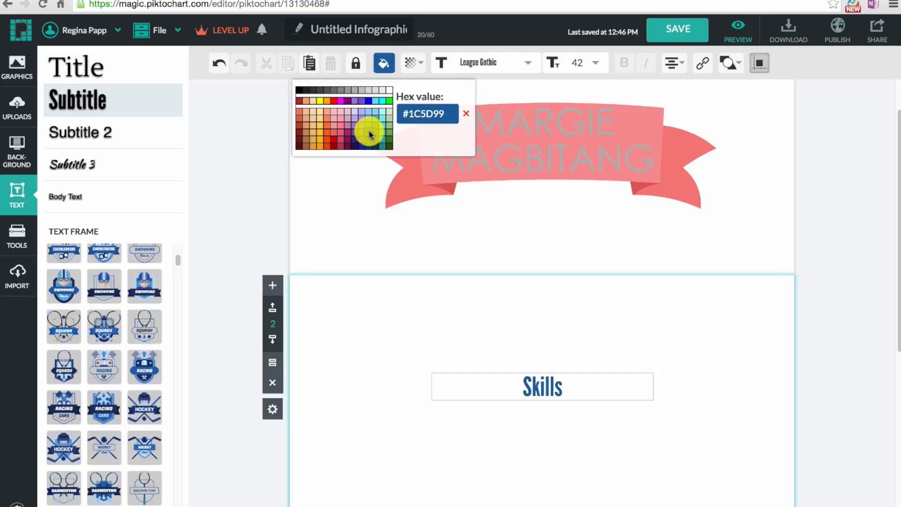
{"action": "left_click", "coordinate": [527, 62]}
{"action": "left_click", "coordinate": [504, 101]}
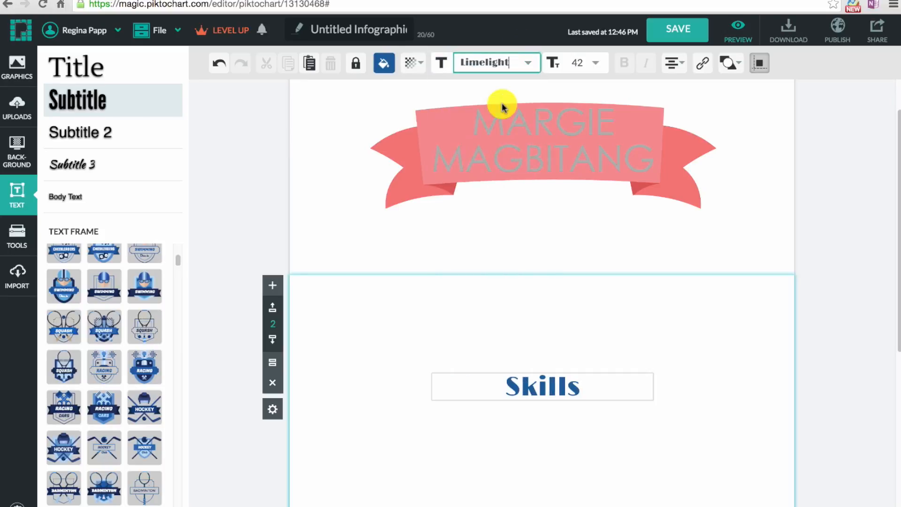
{"action": "left_click", "coordinate": [595, 63]}
{"action": "left_click", "coordinate": [577, 288]}
{"action": "left_click", "coordinate": [651, 406]}
{"action": "left_click_drag", "start_coordinate": [652, 406], "coordinate": [672, 407]}
{"action": "left_click_drag", "start_coordinate": [583, 381], "coordinate": [576, 324]}
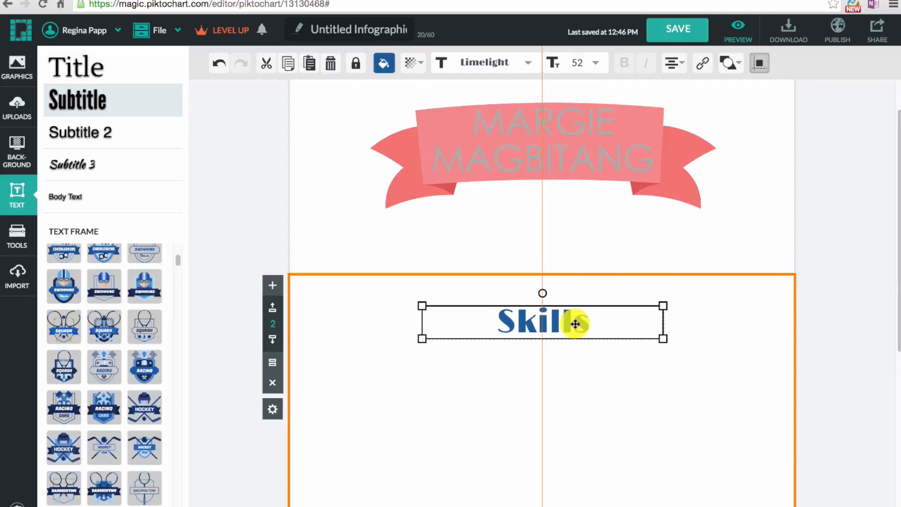
- Insert swimming, squash and hockey badges and arrange them left to right under Skills
{"action": "left_click", "coordinate": [412, 333]}
{"action": "scroll", "coordinate": [412, 334], "scroll_direction": "down", "scroll_amount": 2}
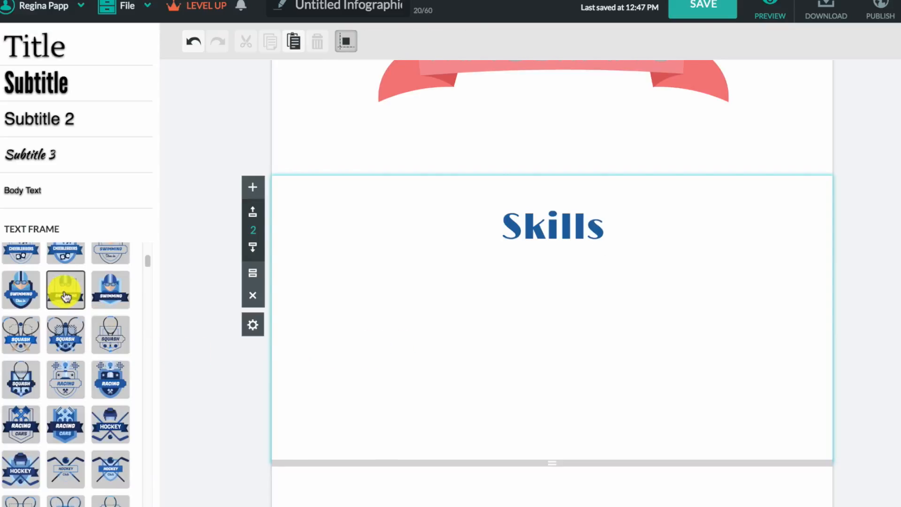
{"action": "left_click", "coordinate": [66, 297]}
{"action": "left_click_drag", "start_coordinate": [544, 316], "coordinate": [379, 345]}
{"action": "left_click", "coordinate": [22, 335]}
{"action": "left_click_drag", "start_coordinate": [514, 316], "coordinate": [575, 346]}
{"action": "left_click", "coordinate": [110, 425]}
{"action": "left_click_drag", "start_coordinate": [548, 300], "coordinate": [756, 334]}
- Select the swimming badge and start editing its label text
{"action": "left_click", "coordinate": [869, 337]}
{"action": "left_click", "coordinate": [391, 352]}
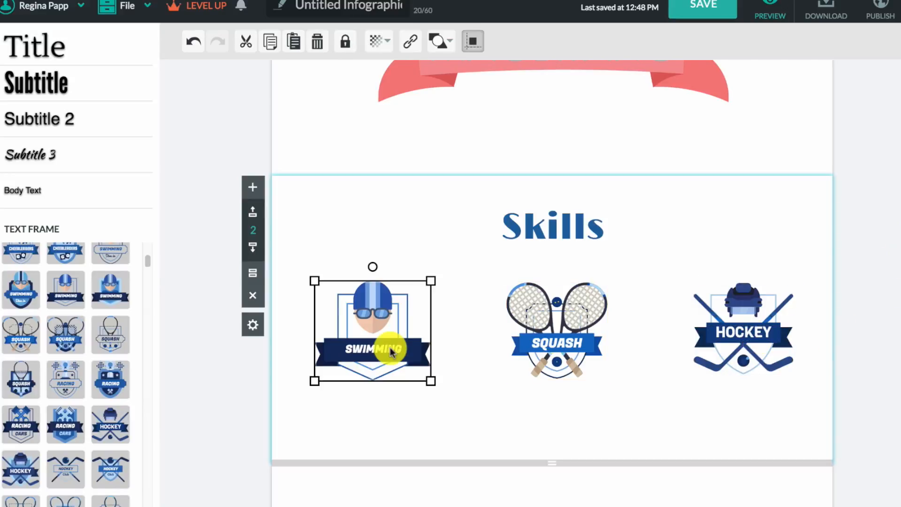
{"action": "left_click", "coordinate": [401, 348]}
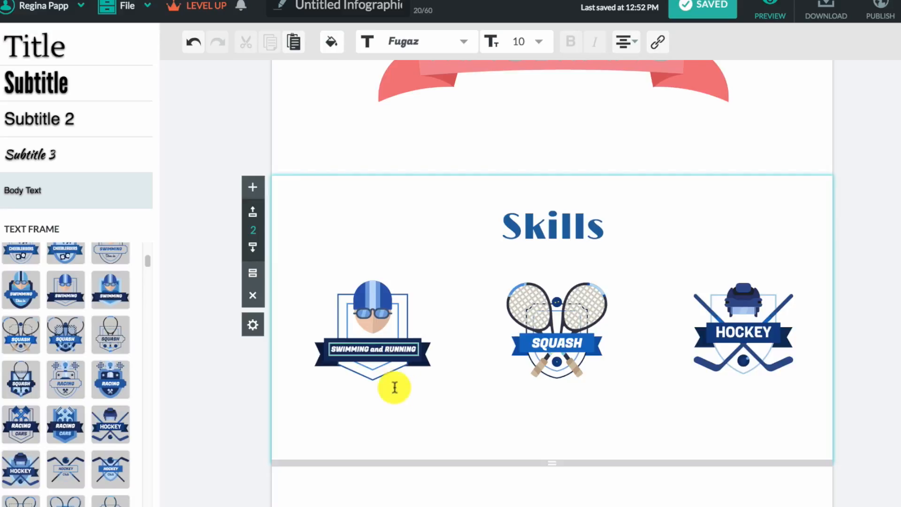
- Finish the swimming badge label as 'SWIMMING and RUNNING' at size 10 and exit editing
{"action": "key", "text": "Escape"}
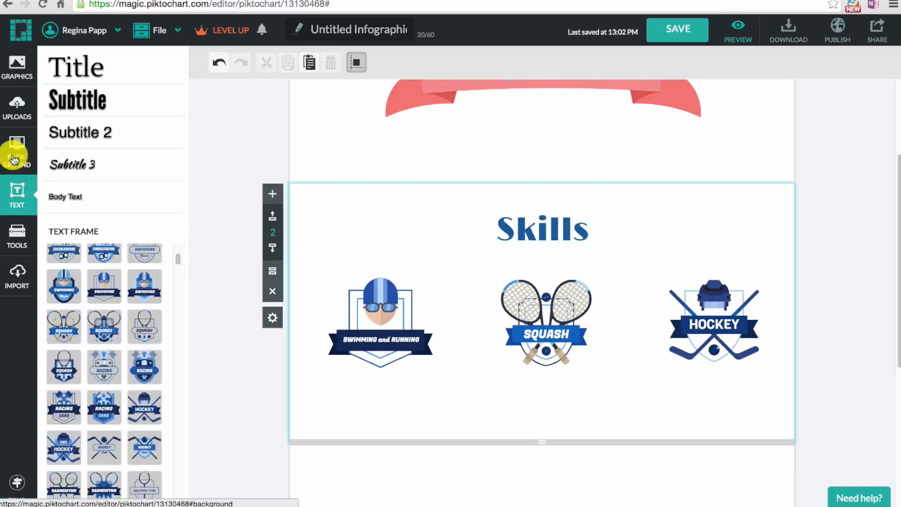
- Try a light blue colour, reset it, then apply the blue wave pattern background at about 30% opacity
{"action": "left_click", "coordinate": [14, 156]}
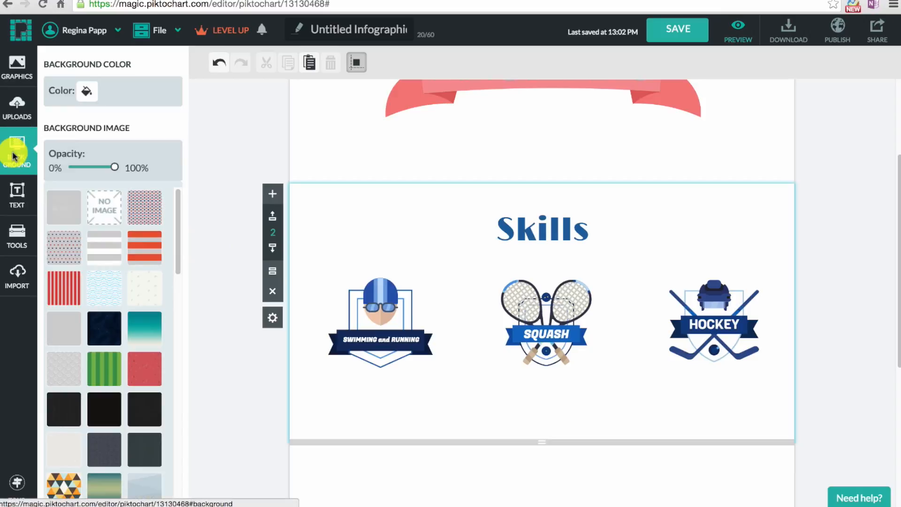
{"action": "left_click", "coordinate": [87, 91]}
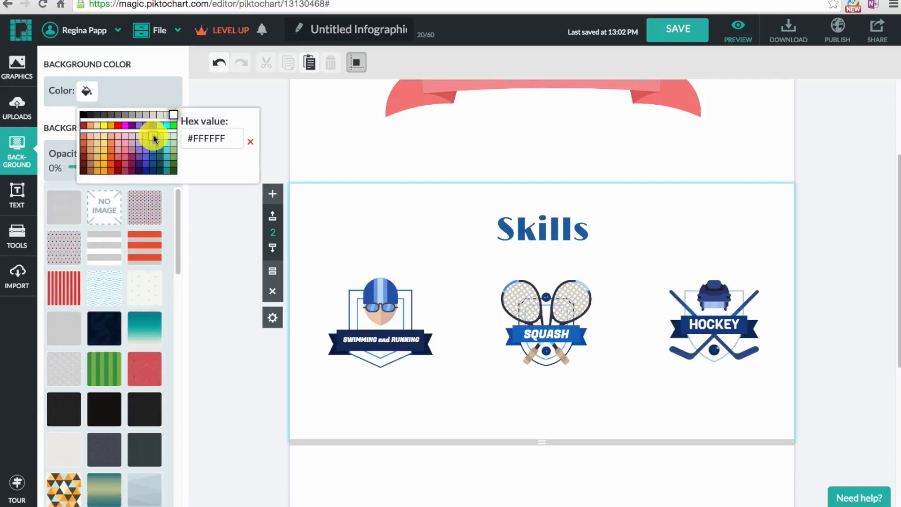
{"action": "left_click", "coordinate": [153, 137]}
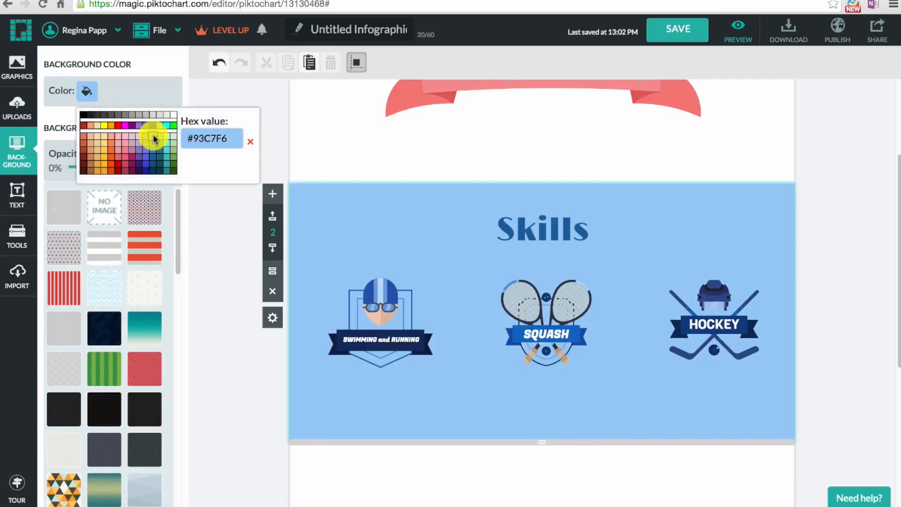
{"action": "left_click", "coordinate": [251, 142]}
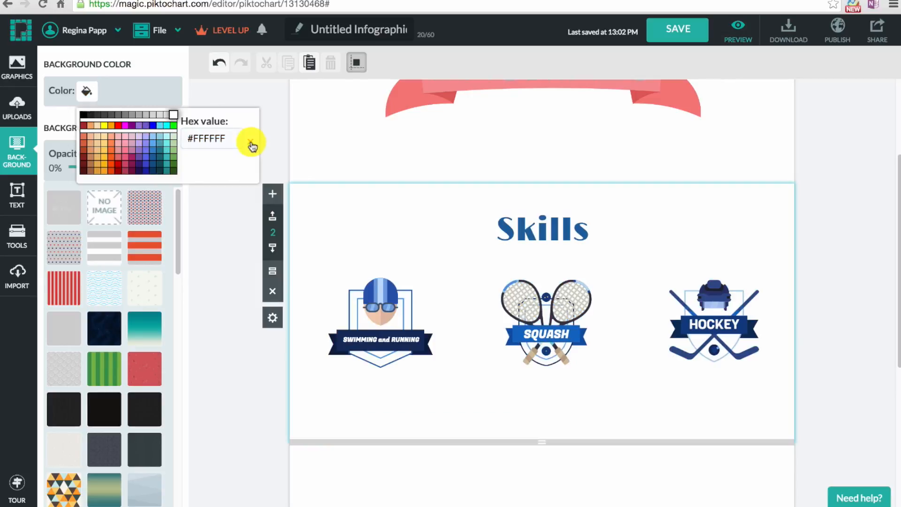
{"action": "left_click", "coordinate": [485, 291]}
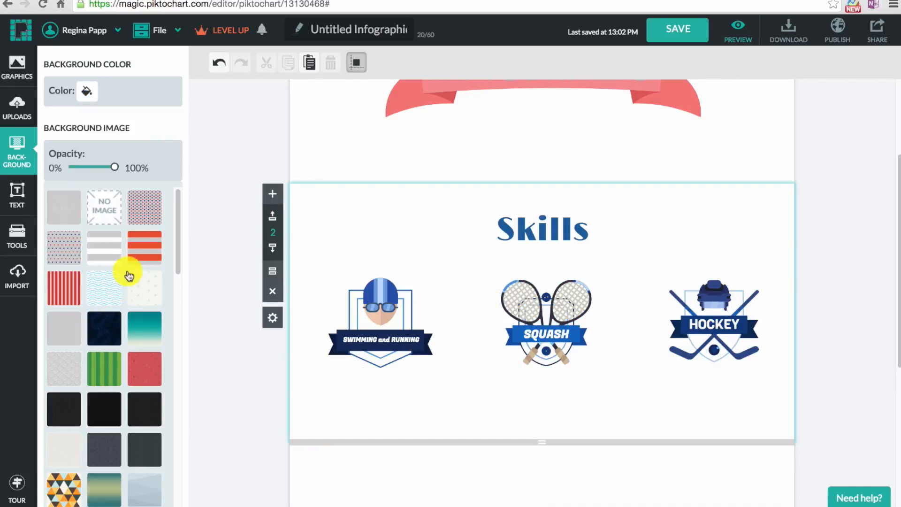
{"action": "left_click", "coordinate": [107, 294]}
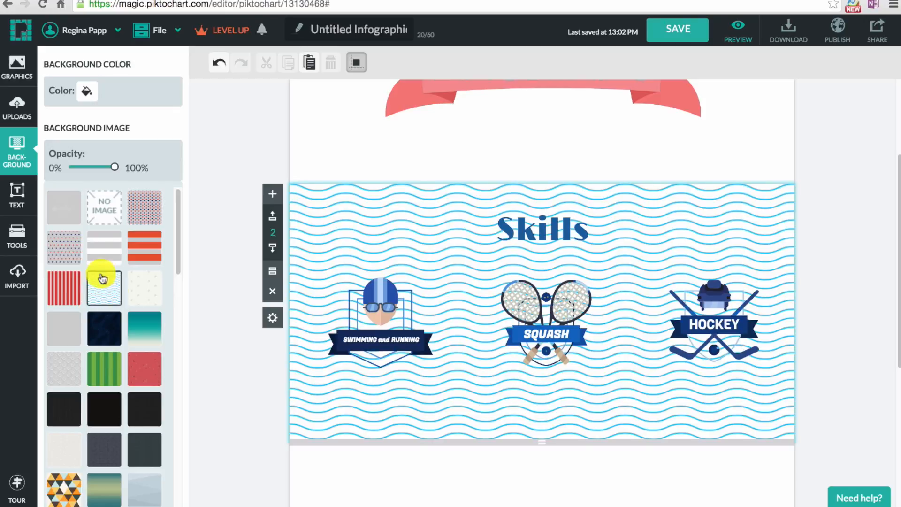
{"action": "left_click_drag", "start_coordinate": [116, 168], "coordinate": [86, 170]}
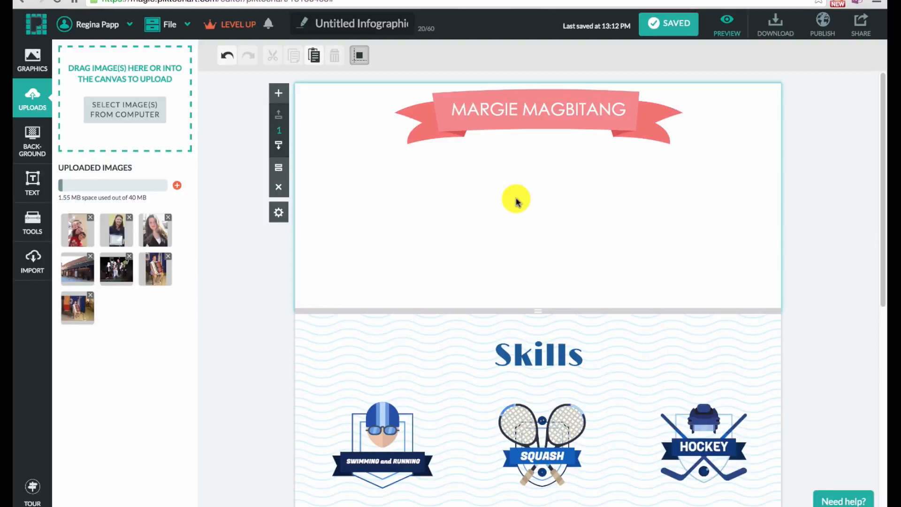
- Upload the profile picture file from the computer
{"action": "left_click", "coordinate": [118, 109]}
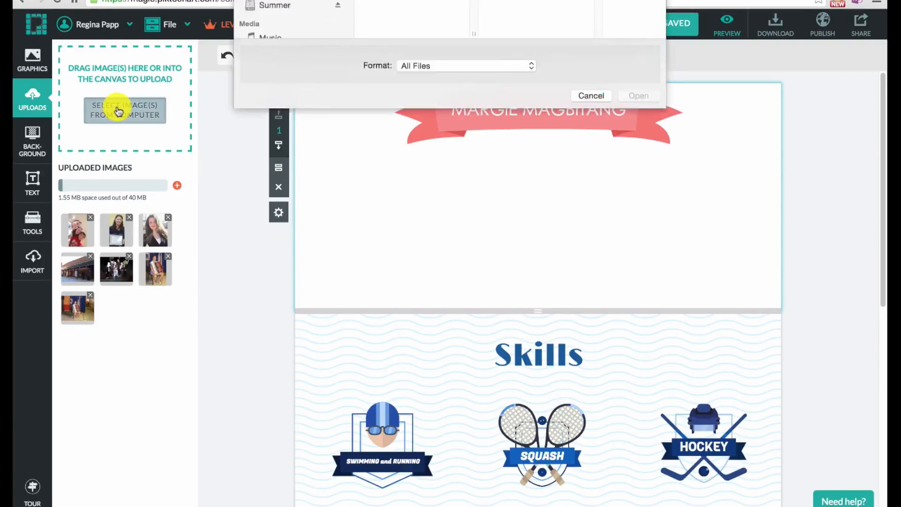
{"action": "left_click", "coordinate": [373, 136]}
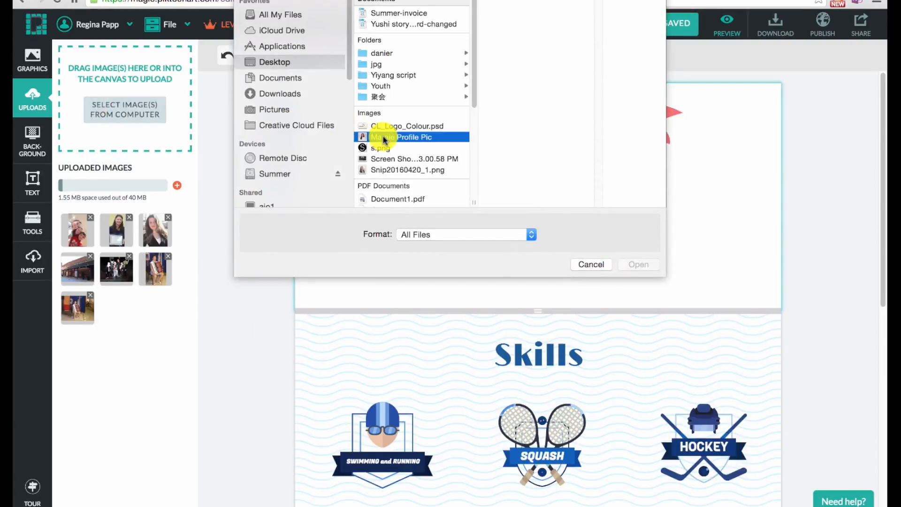
{"action": "left_click", "coordinate": [650, 266]}
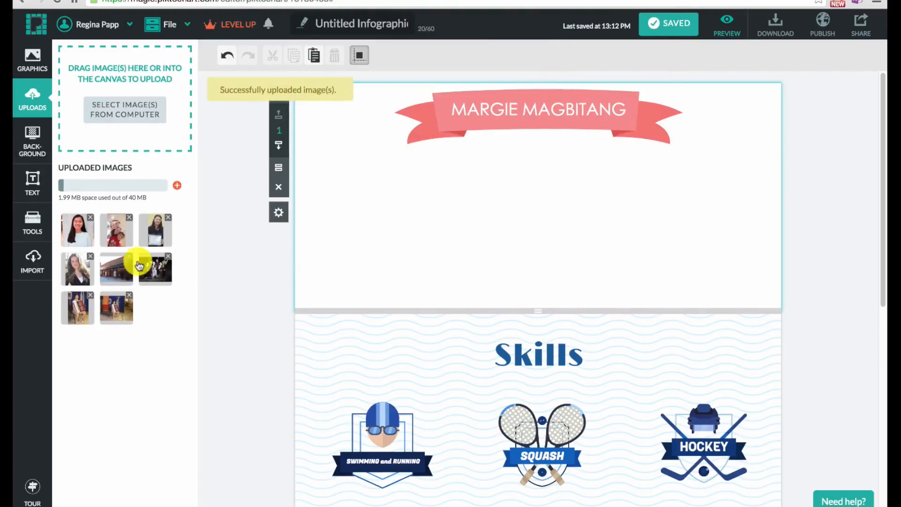
- Place the uploaded portrait, shrink it proportionally, and move it left below the name ribbon
{"action": "left_click", "coordinate": [81, 235]}
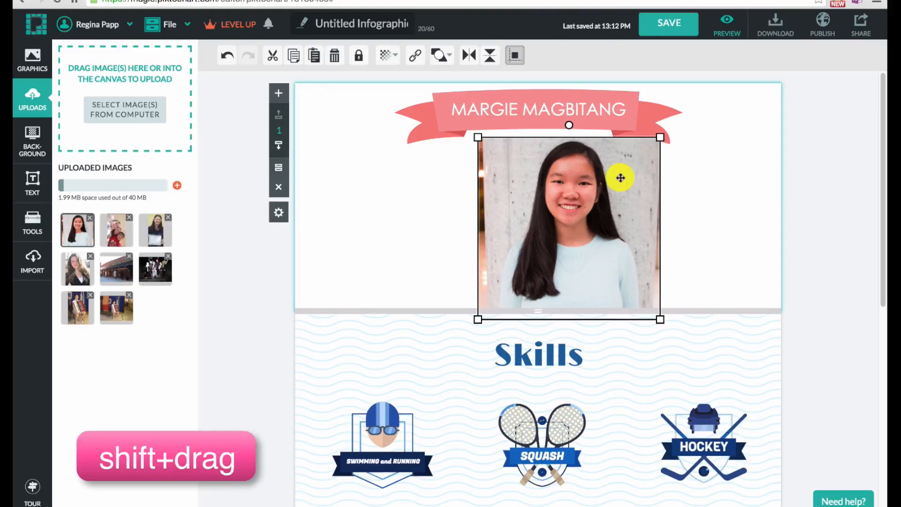
{"action": "left_click_drag", "start_coordinate": [661, 137], "coordinate": [617, 177]}
{"action": "left_click_drag", "start_coordinate": [553, 238], "coordinate": [421, 224]}
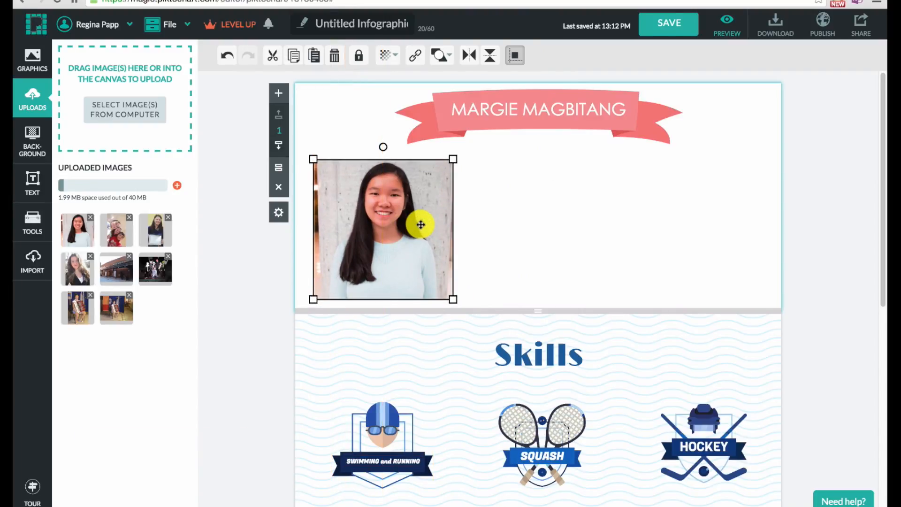
{"action": "left_click", "coordinate": [35, 54]}
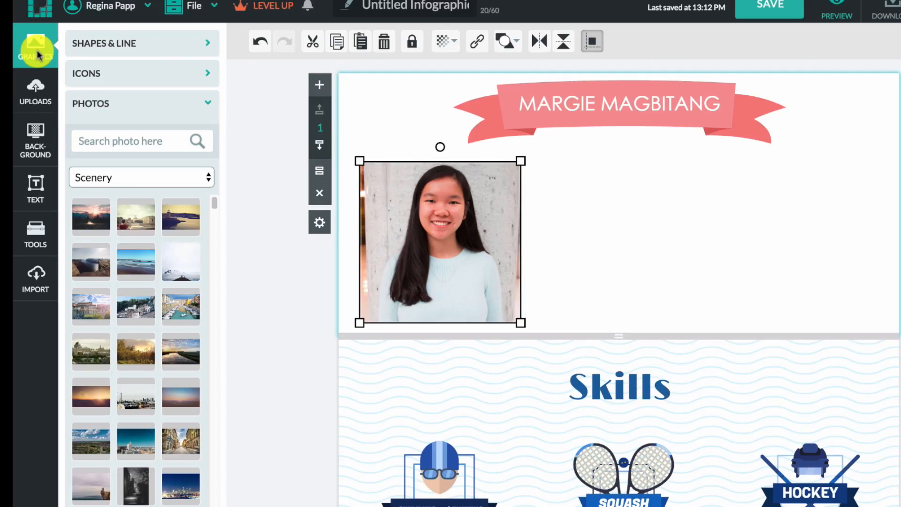
- Add the circular photo frame with name caption and drop the portrait into it
{"action": "left_click", "coordinate": [206, 111]}
{"action": "left_click", "coordinate": [205, 136]}
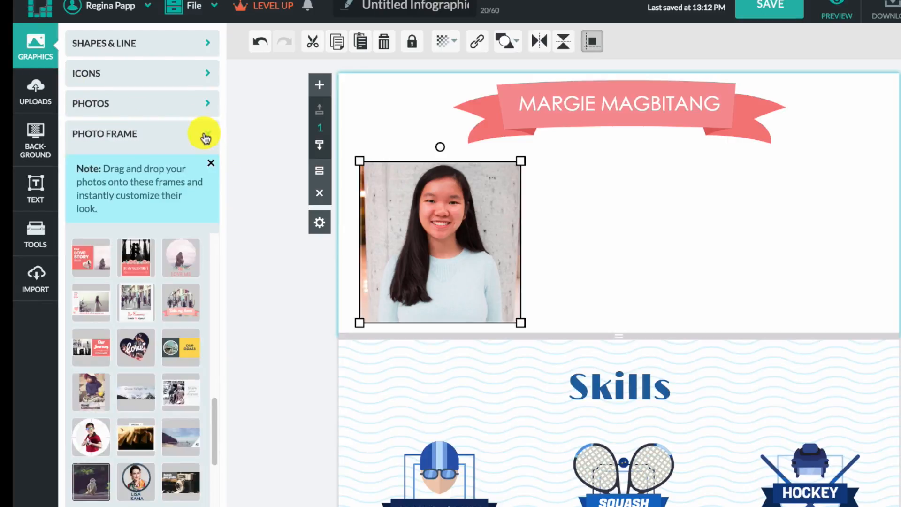
{"action": "left_click", "coordinate": [136, 484]}
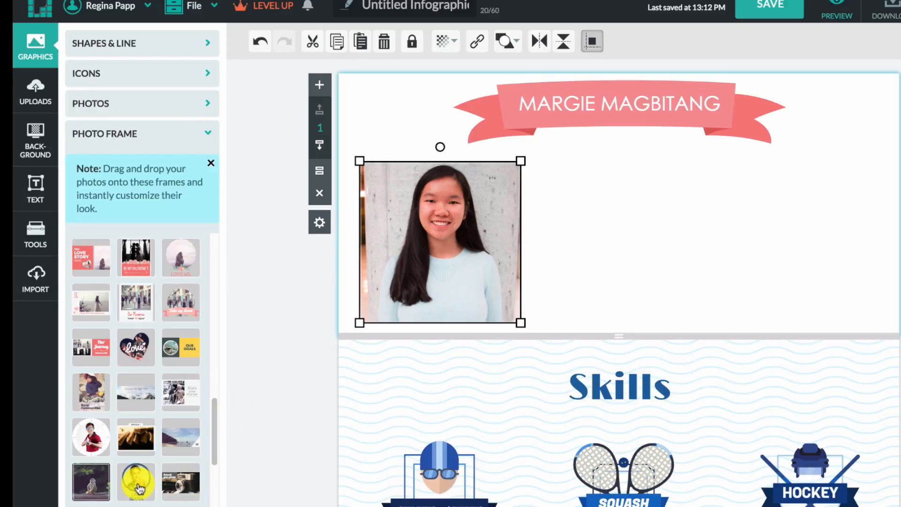
{"action": "left_click_drag", "start_coordinate": [622, 219], "coordinate": [639, 217]}
{"action": "left_click_drag", "start_coordinate": [438, 235], "coordinate": [634, 216]}
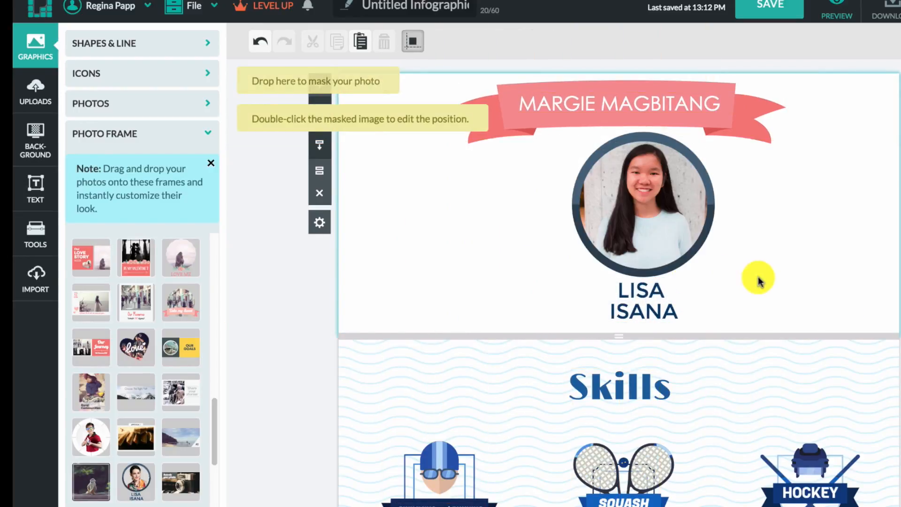
- Shrink the framed portrait and place it at the left, just under the ribbon
{"action": "double_click", "coordinate": [636, 217]}
{"action": "left_click_drag", "start_coordinate": [636, 217], "coordinate": [427, 228]}
{"action": "left_click_drag", "start_coordinate": [511, 144], "coordinate": [482, 182]}
{"action": "left_click_drag", "start_coordinate": [432, 251], "coordinate": [434, 233]}
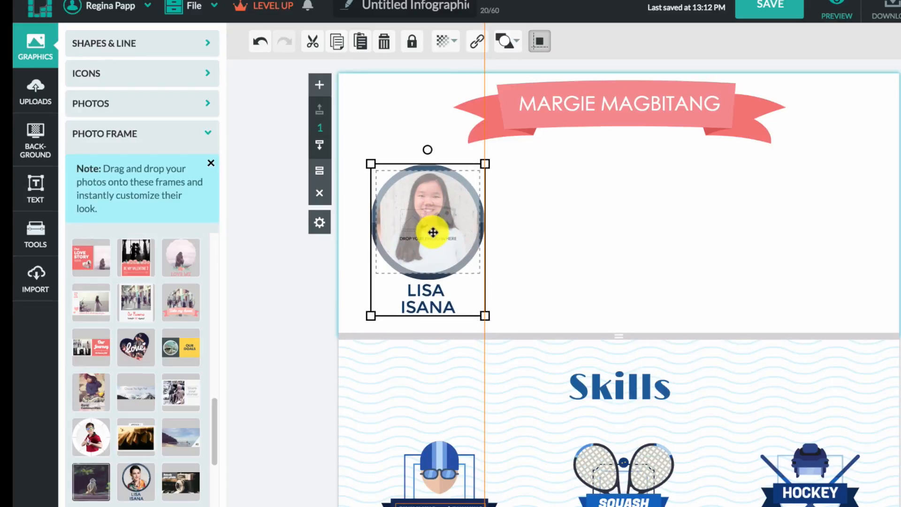
- Replace the frame's caption with her first name
{"action": "double_click", "coordinate": [434, 295]}
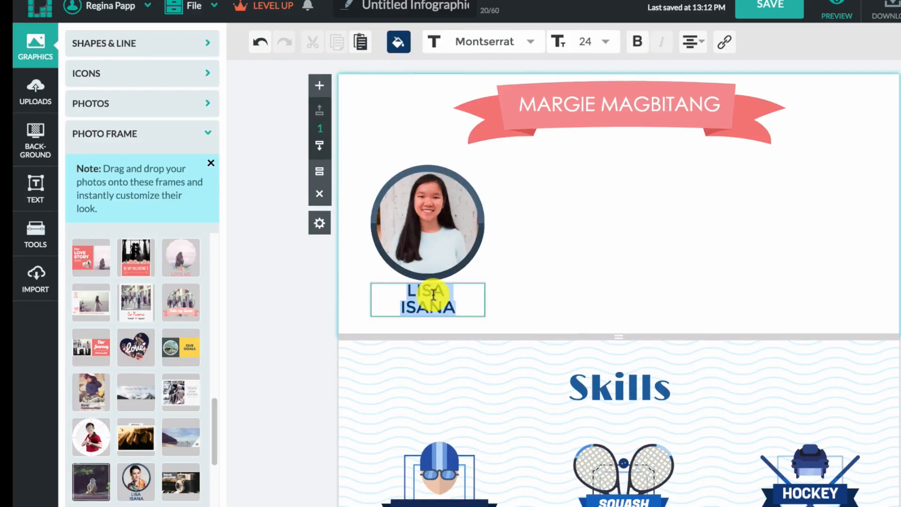
{"action": "type", "text": "Margie"}
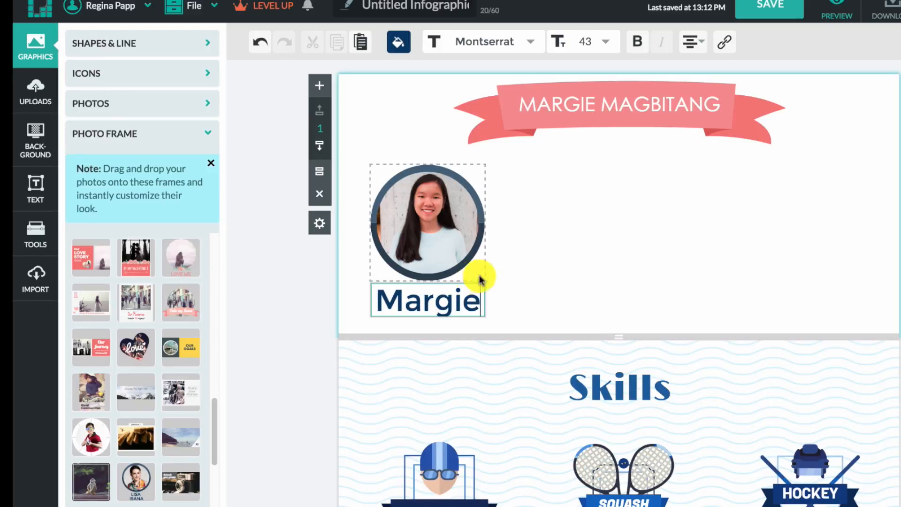
{"action": "key", "text": "Escape"}
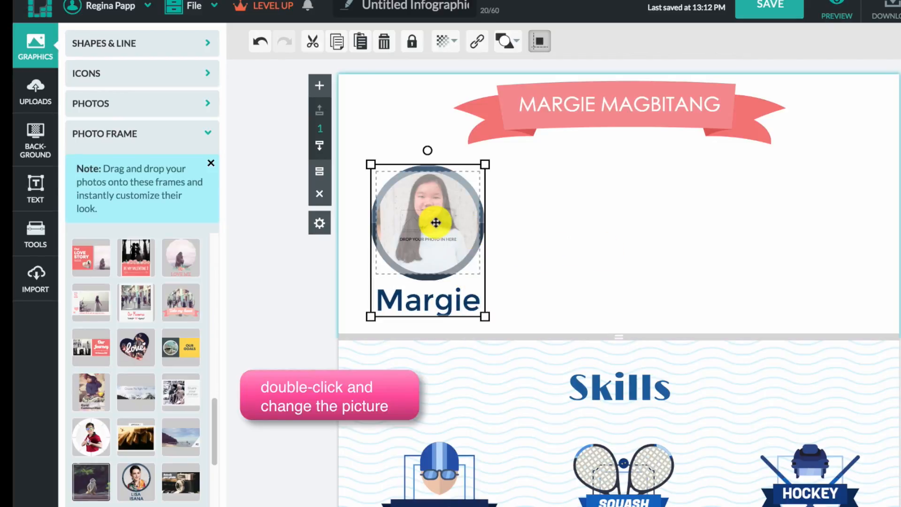
- Enlarge the photo inside the circle and shift it slightly left, then apply the crop
{"action": "double_click", "coordinate": [436, 222]}
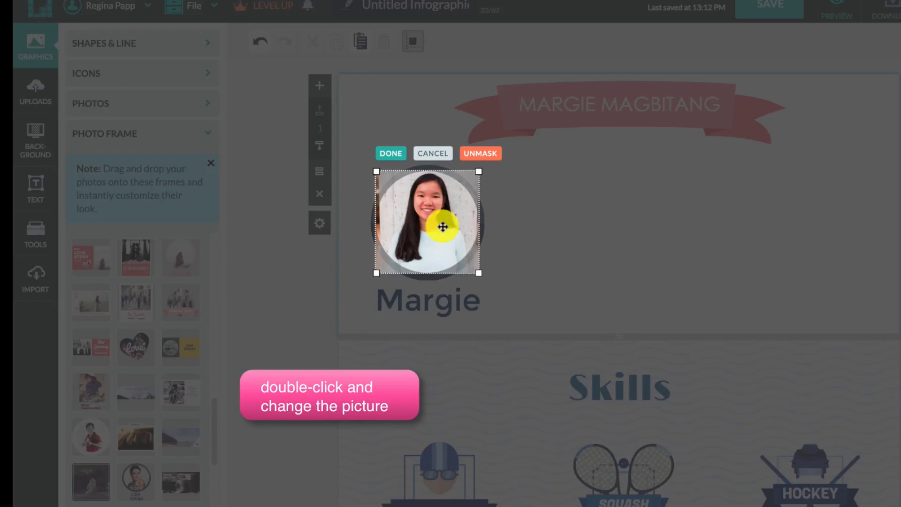
{"action": "left_click_drag", "start_coordinate": [479, 274], "coordinate": [503, 298]}
{"action": "mouse_move", "coordinate": [435, 238]}
{"action": "left_mouse_down"}
{"action": "mouse_move", "coordinate": [420, 234]}
{"action": "mouse_move", "coordinate": [423, 240]}
{"action": "left_mouse_up"}
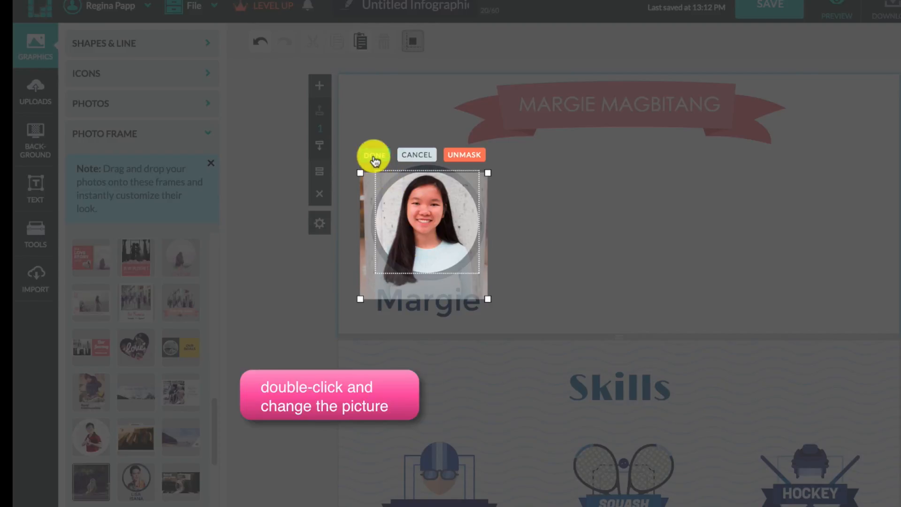
{"action": "left_click", "coordinate": [375, 155]}
{"action": "left_click", "coordinate": [659, 217]}
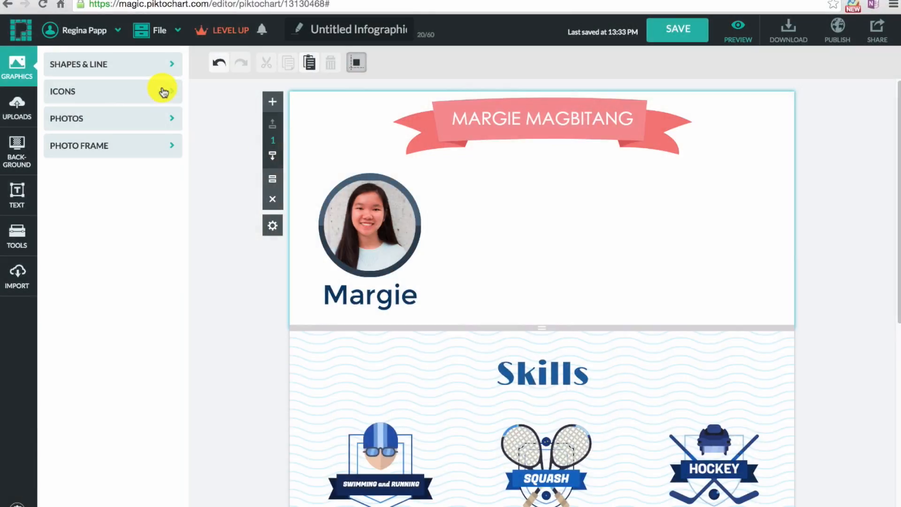
{"action": "left_click", "coordinate": [162, 91]}
- Add the blue banner icon, enlarge it and align it beside the framed photo
{"action": "left_click", "coordinate": [107, 235]}
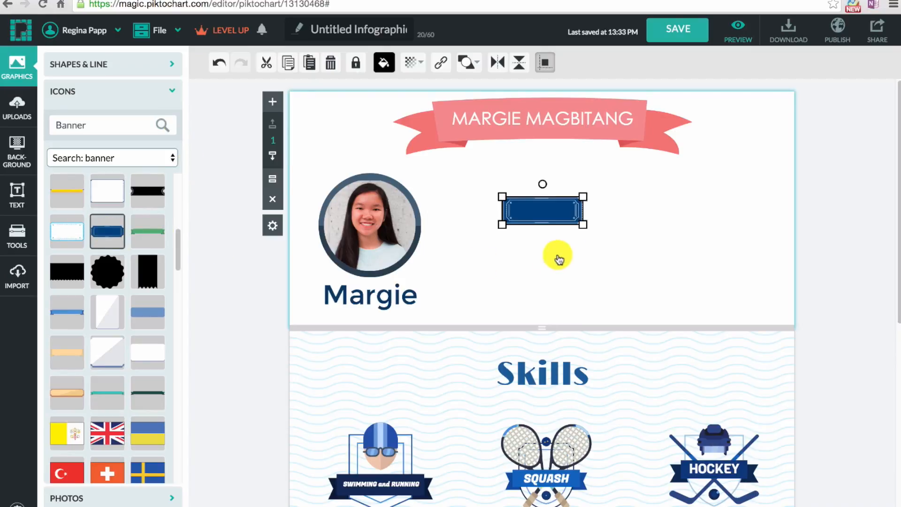
{"action": "left_click_drag", "start_coordinate": [583, 225], "coordinate": [807, 301]}
{"action": "left_click_drag", "start_coordinate": [677, 258], "coordinate": [637, 241]}
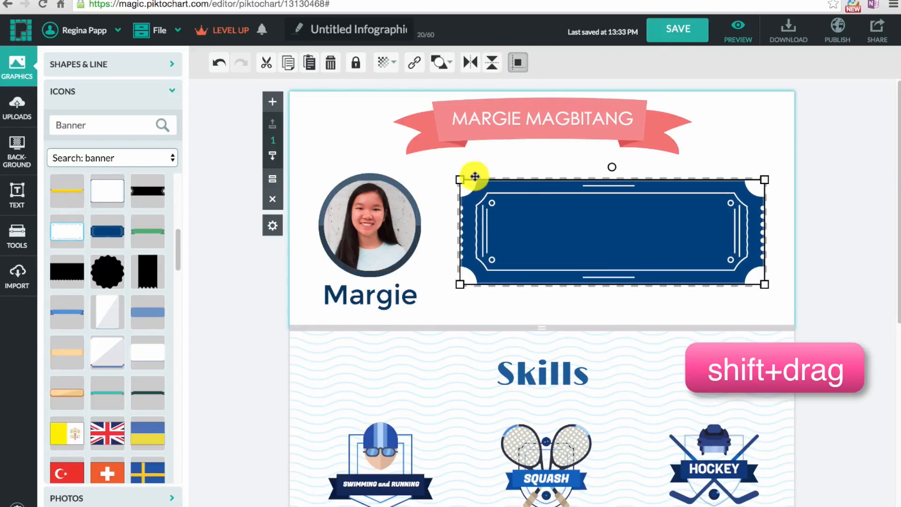
- Set the banner's opacity to 51%
{"action": "left_click", "coordinate": [384, 66]}
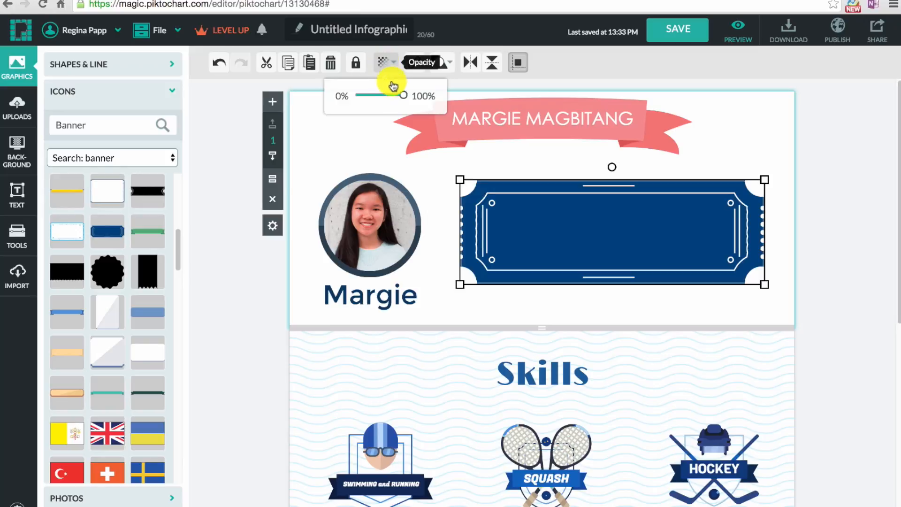
{"action": "left_click_drag", "start_coordinate": [402, 95], "coordinate": [383, 96]}
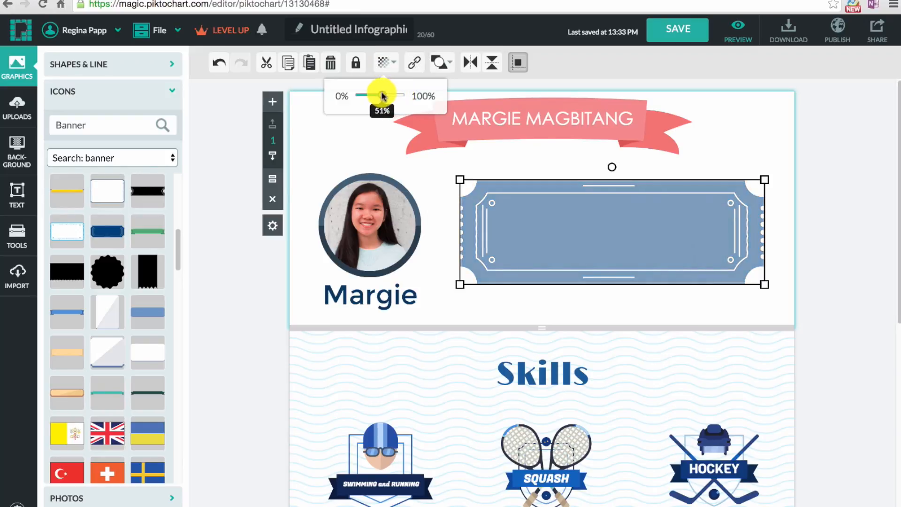
{"action": "left_click", "coordinate": [850, 206]}
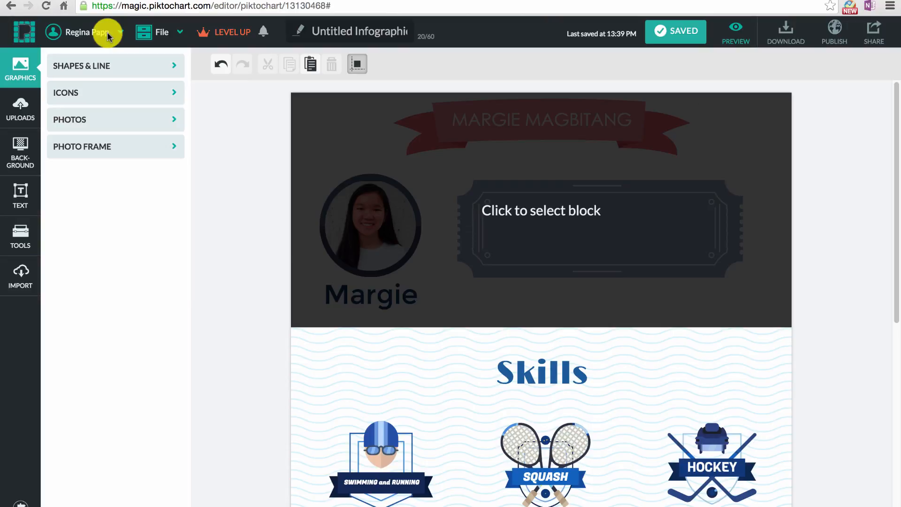
{"action": "left_click", "coordinate": [107, 33]}
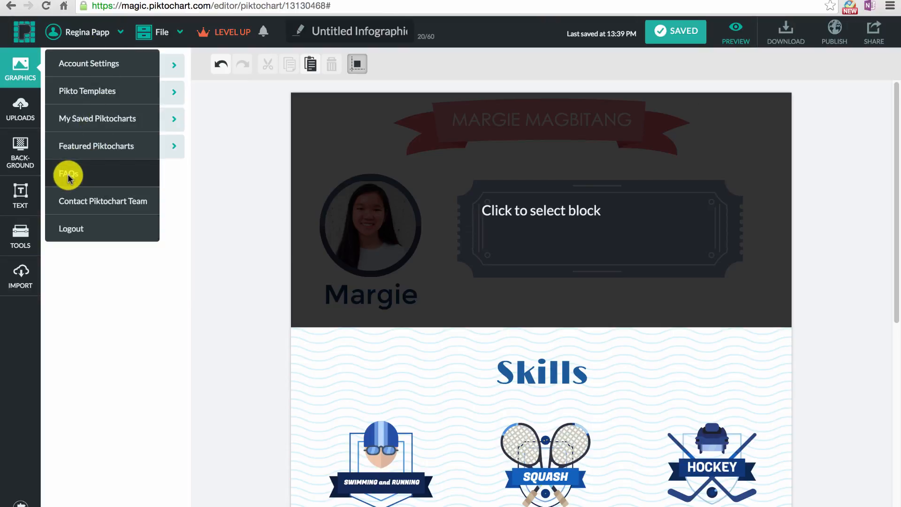
- Search the Piktochart help centre for 'how do I change the background color?'
{"action": "left_click", "coordinate": [66, 177]}
{"action": "left_click", "coordinate": [261, 160]}
{"action": "type", "text": "how do"}
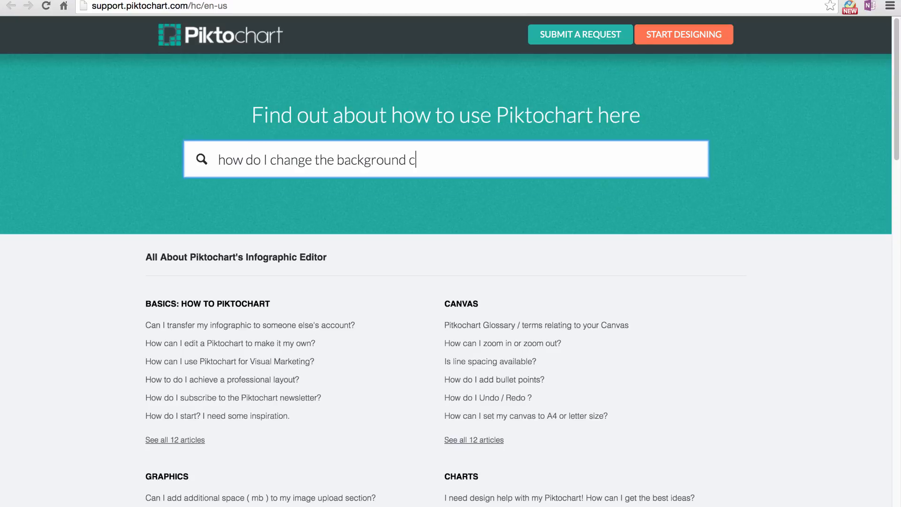
{"action": "type", "text": "I change the background color?"}
{"action": "key", "text": "Return"}
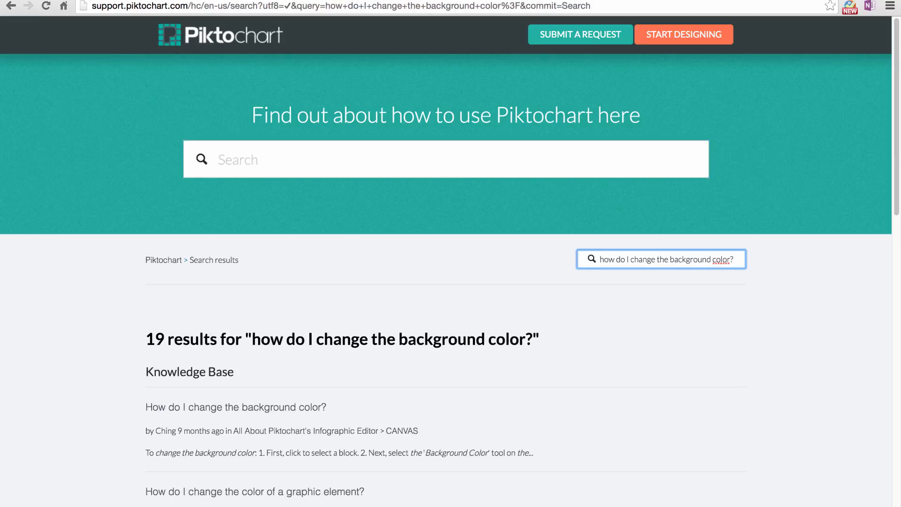
- Open the help article on changing the background color from the results
{"action": "scroll", "coordinate": [591, 383], "scroll_direction": "down", "scroll_amount": 3}
{"action": "scroll", "coordinate": [592, 383], "scroll_direction": "down", "scroll_amount": 2}
{"action": "left_click", "coordinate": [289, 276]}
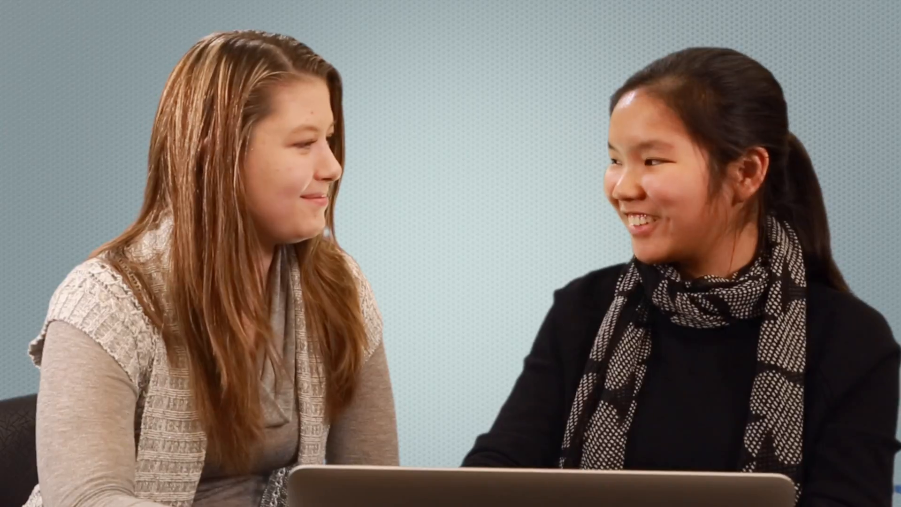